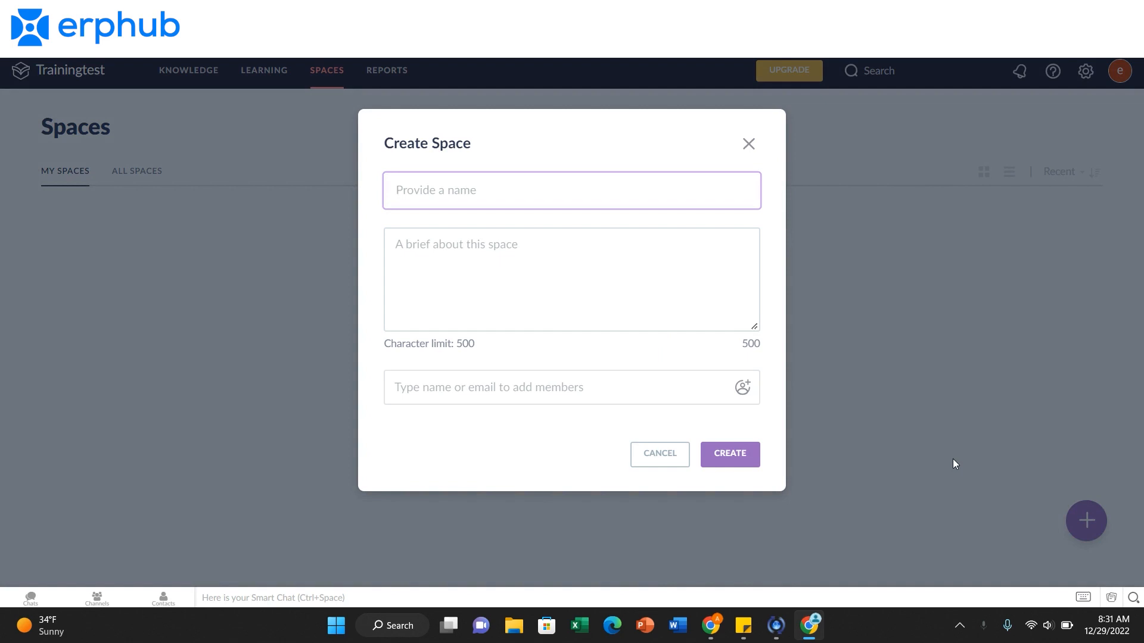
Name the new space "Web Services" and describe it as "This space contains information about web development and seo management".
text(Web Services)
click(519, 236)
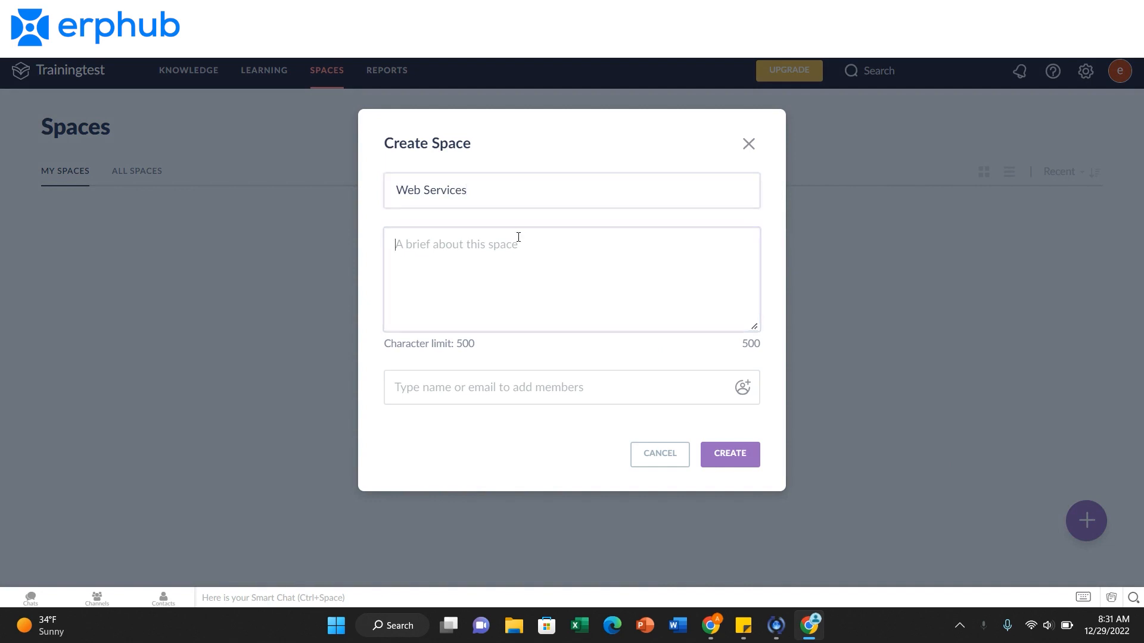
text(A)
key(BackSpace)
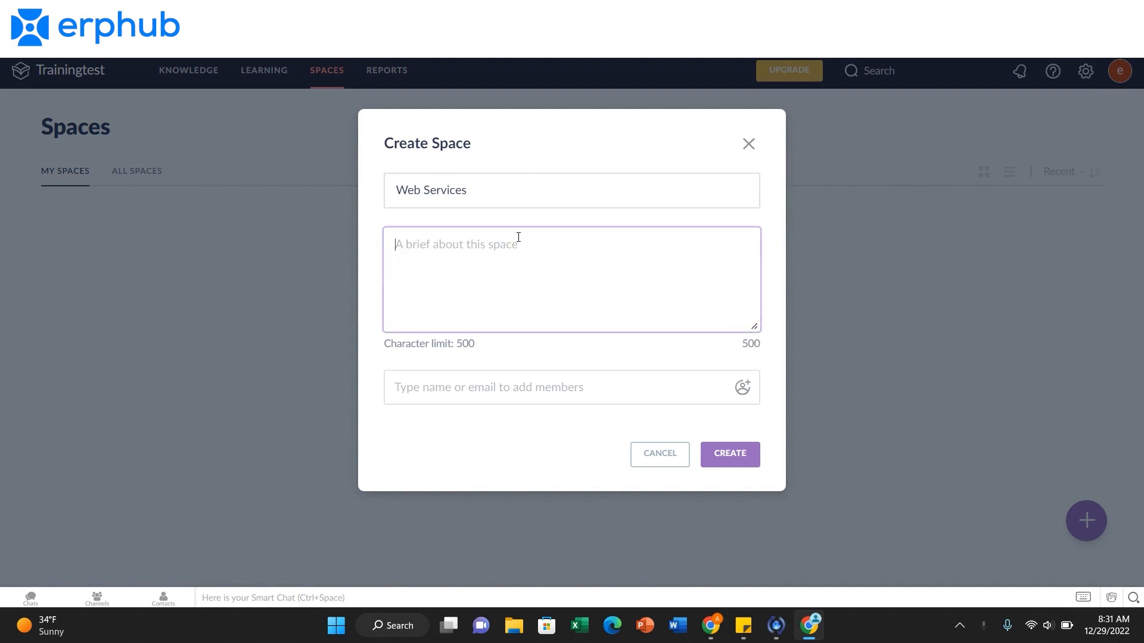
text(This space contains information about web development and seo management)
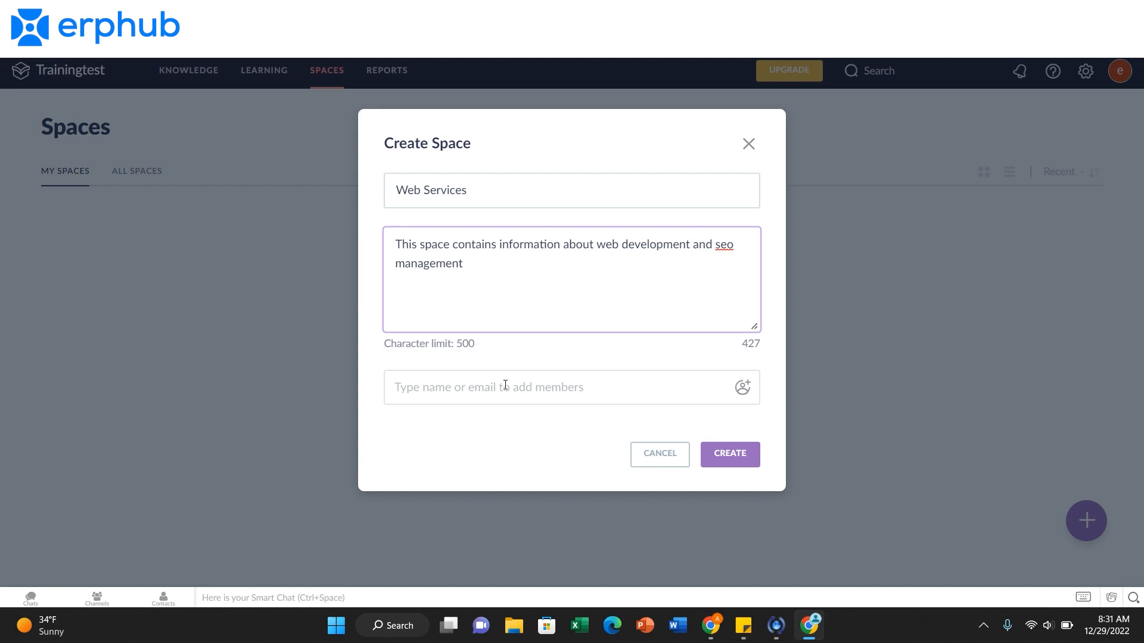
Enter the member's email address for the new space and create the space.
click(505, 385)
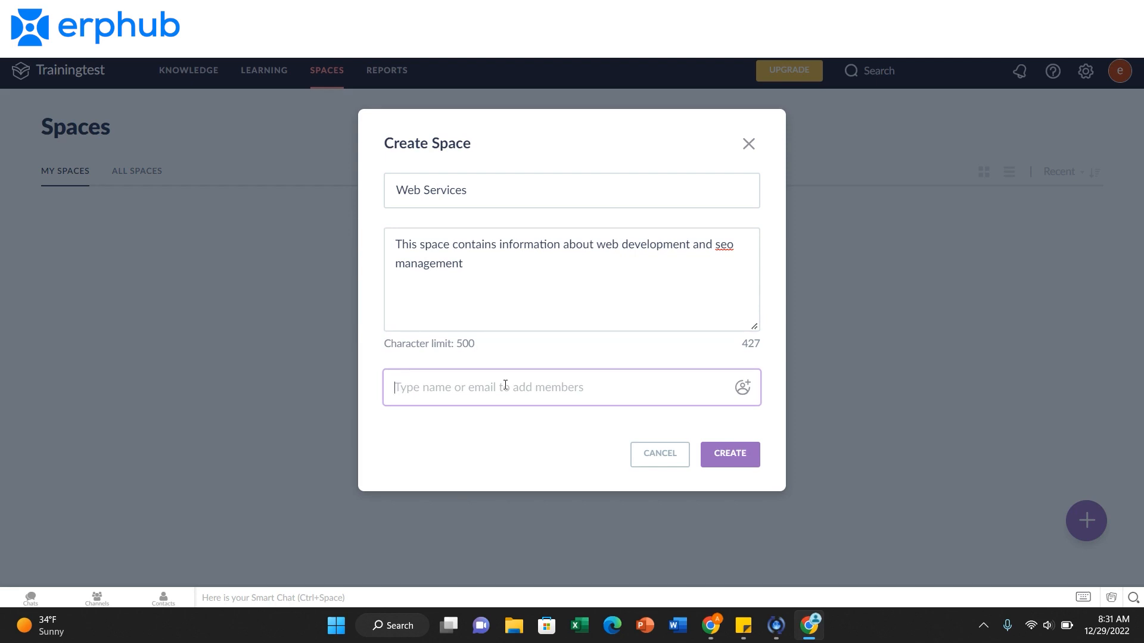
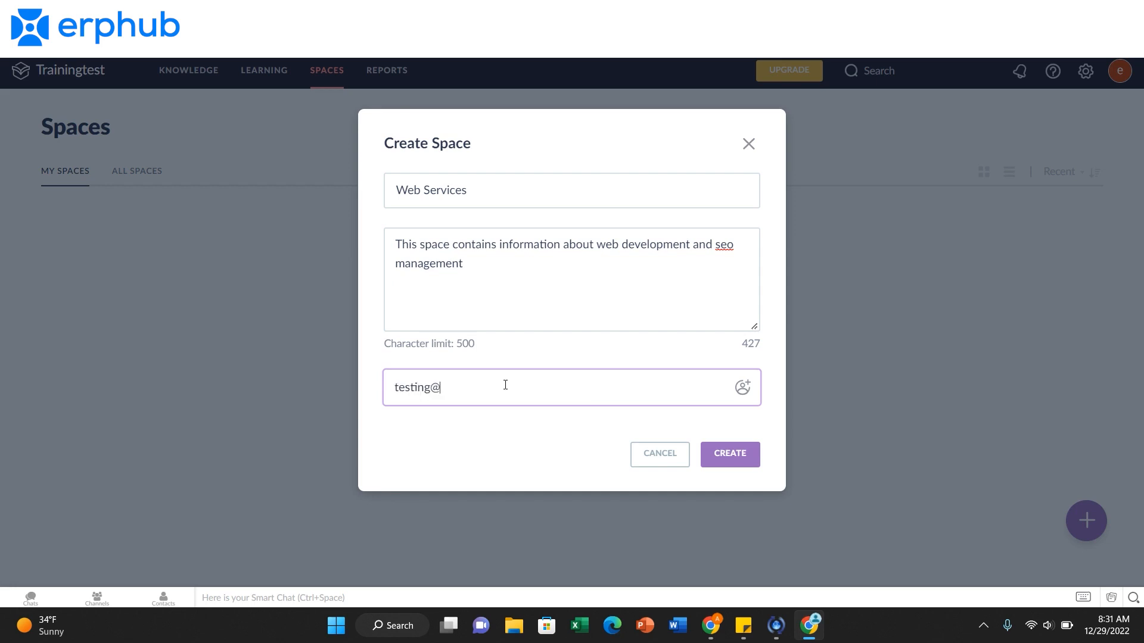
click(742, 460)
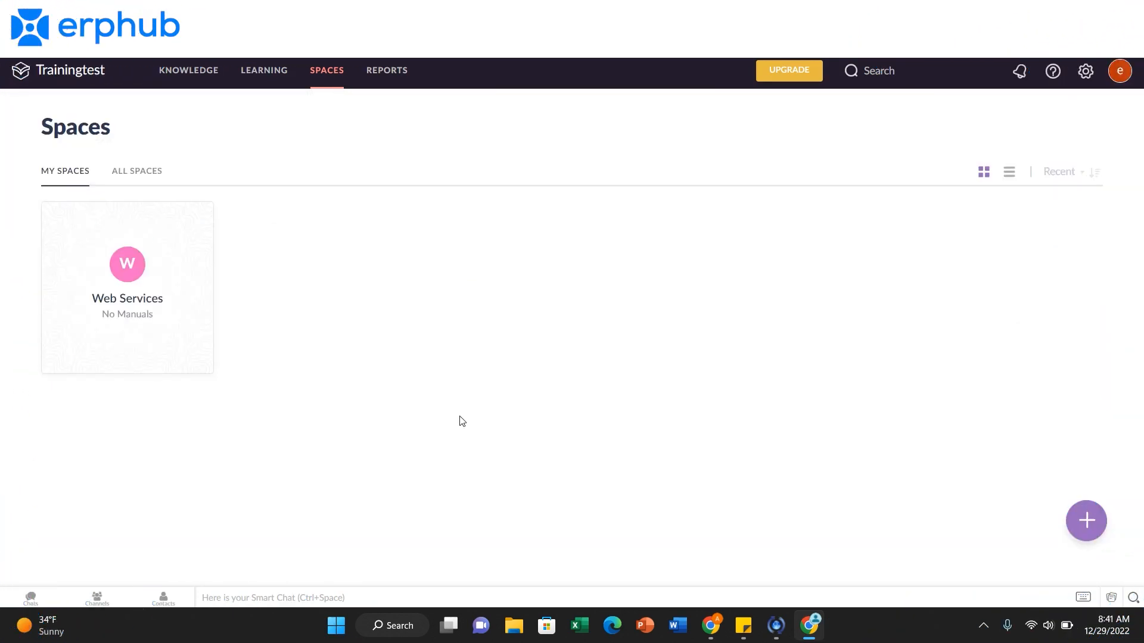
Open the Web Services space and review its members, basic, templates, advanced and policies settings.
click(334, 83)
click(145, 276)
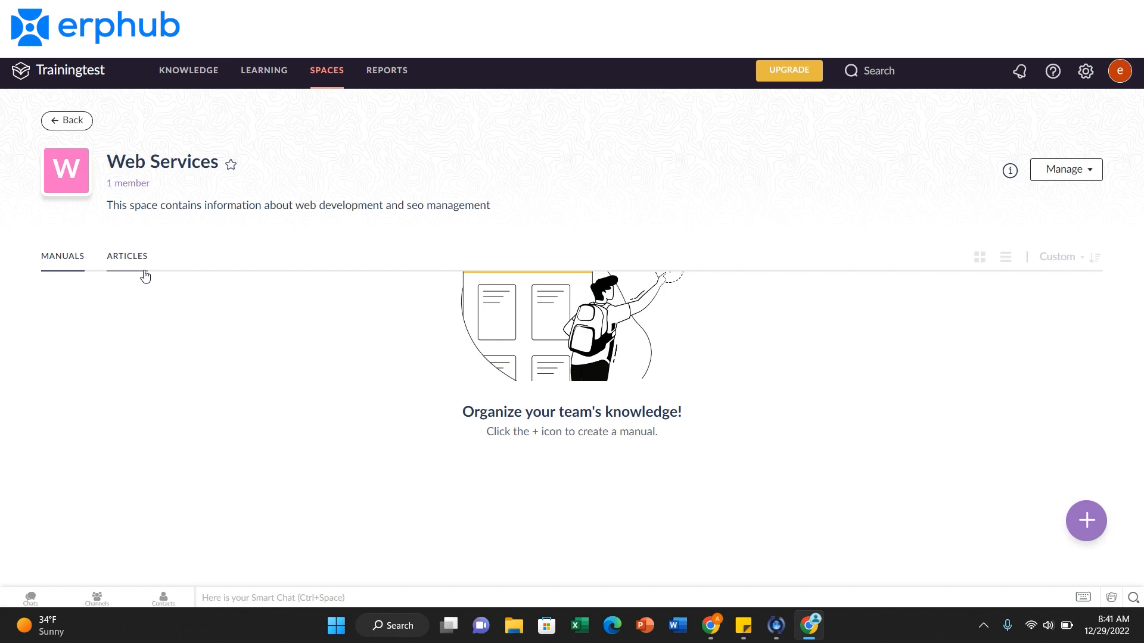
click(1083, 182)
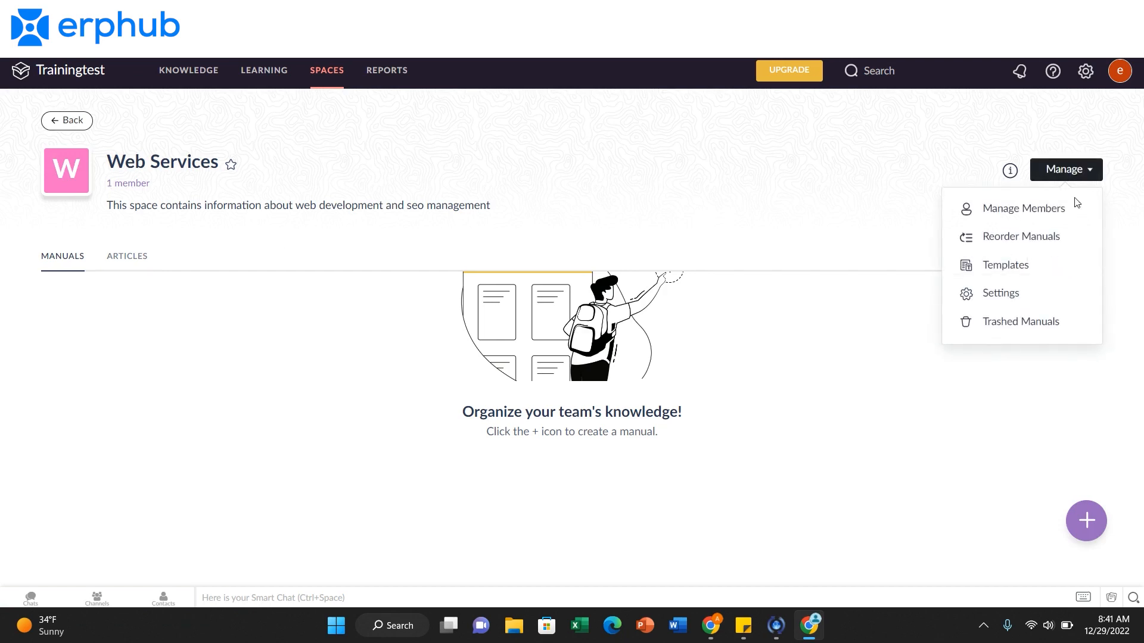
click(1060, 216)
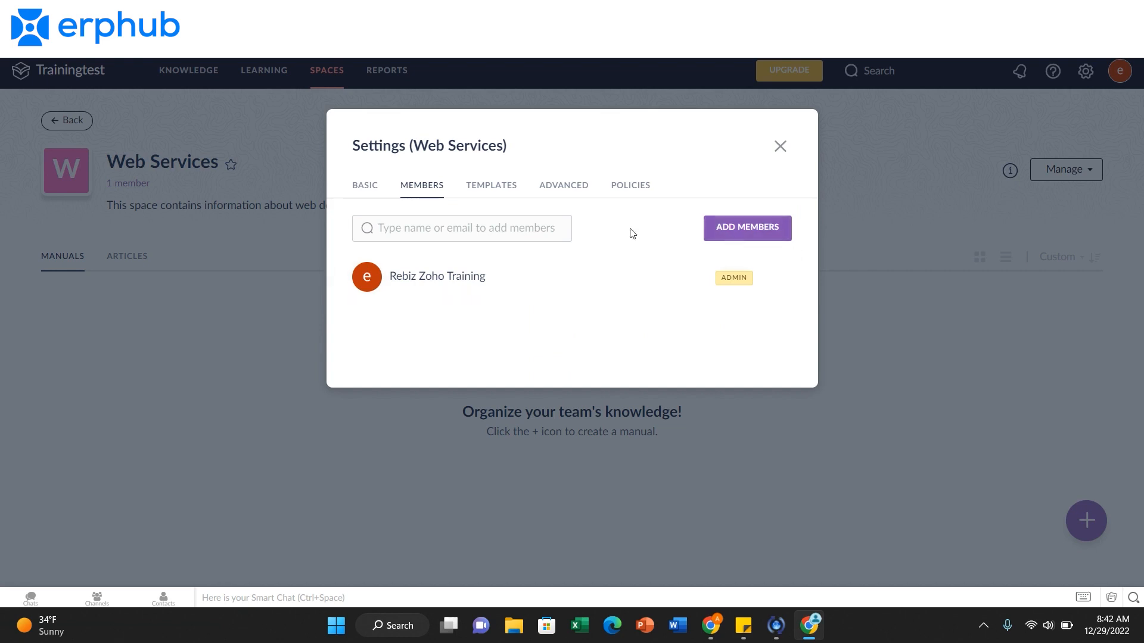
click(374, 190)
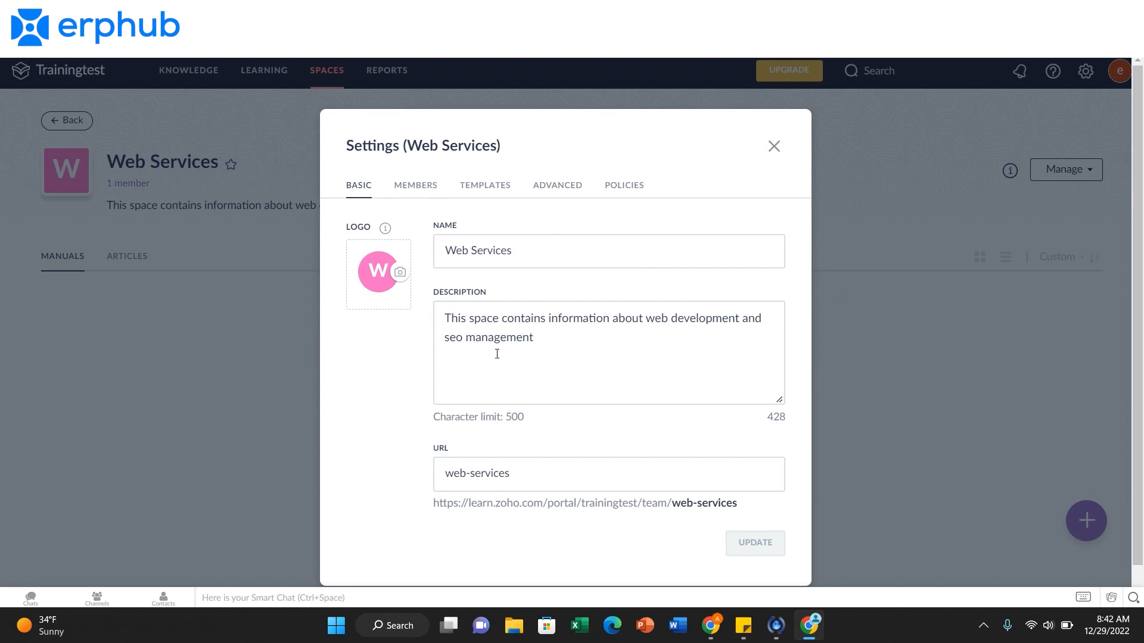
click(487, 188)
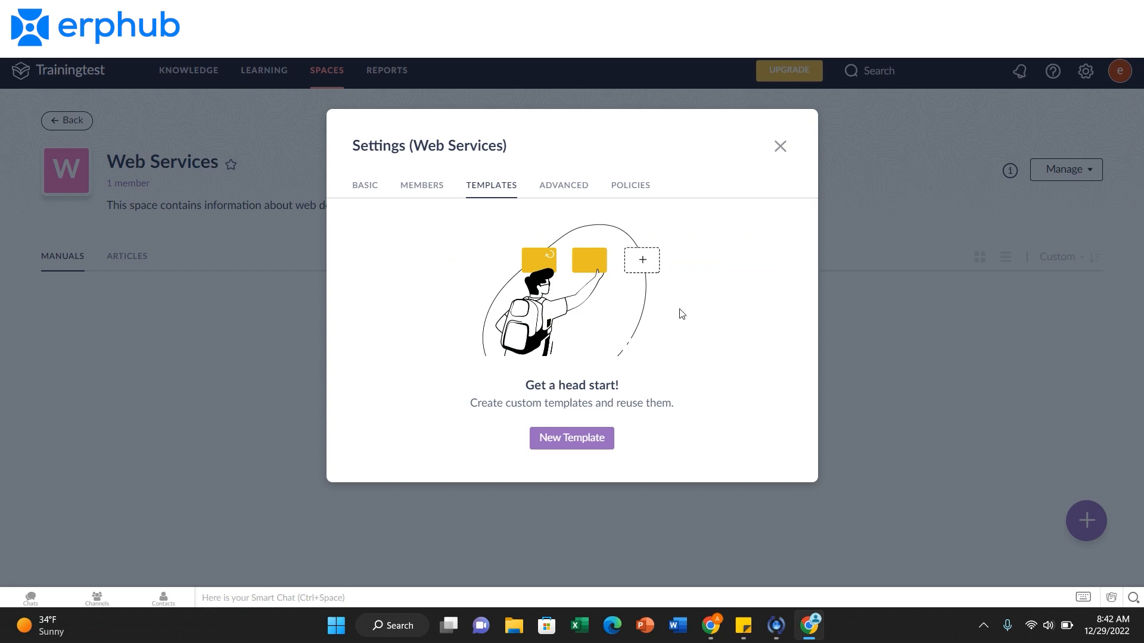
click(566, 187)
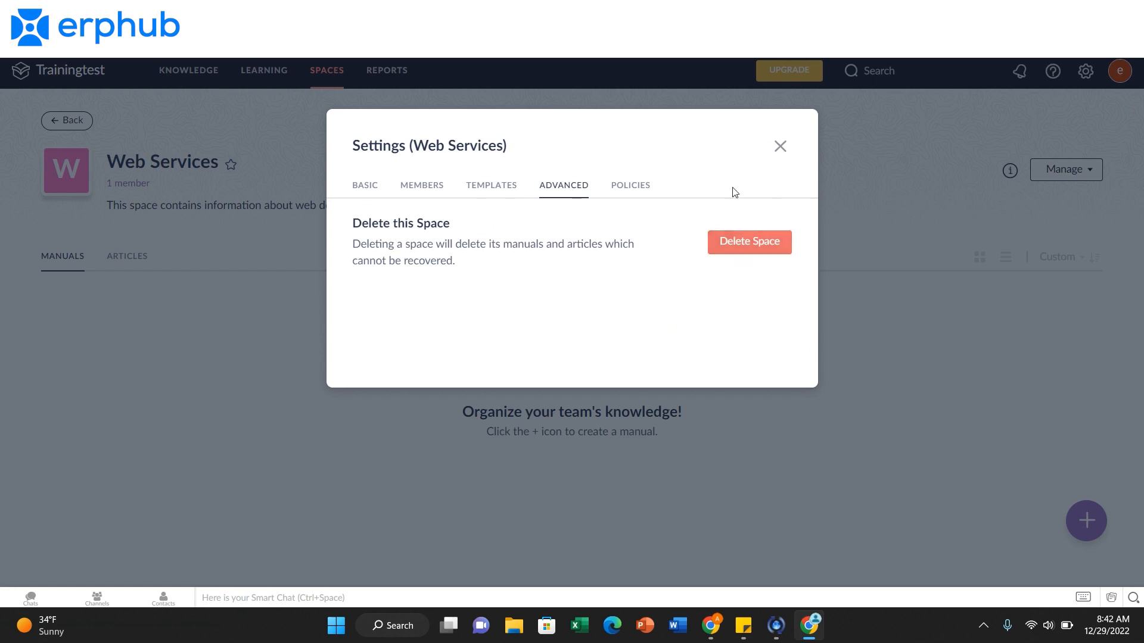
click(634, 188)
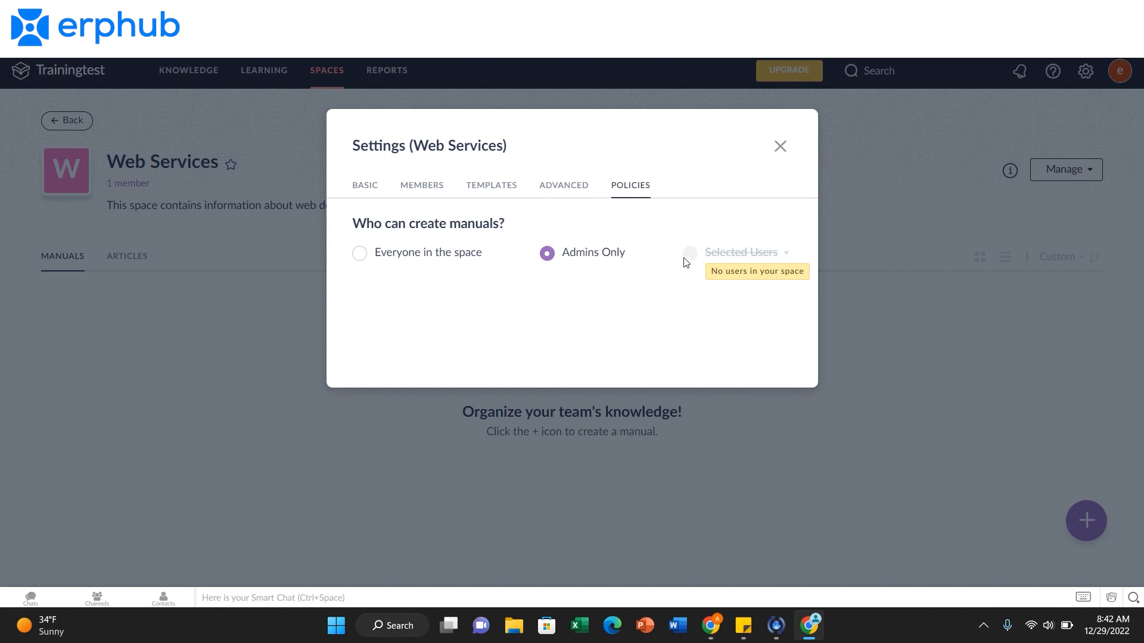
click(781, 147)
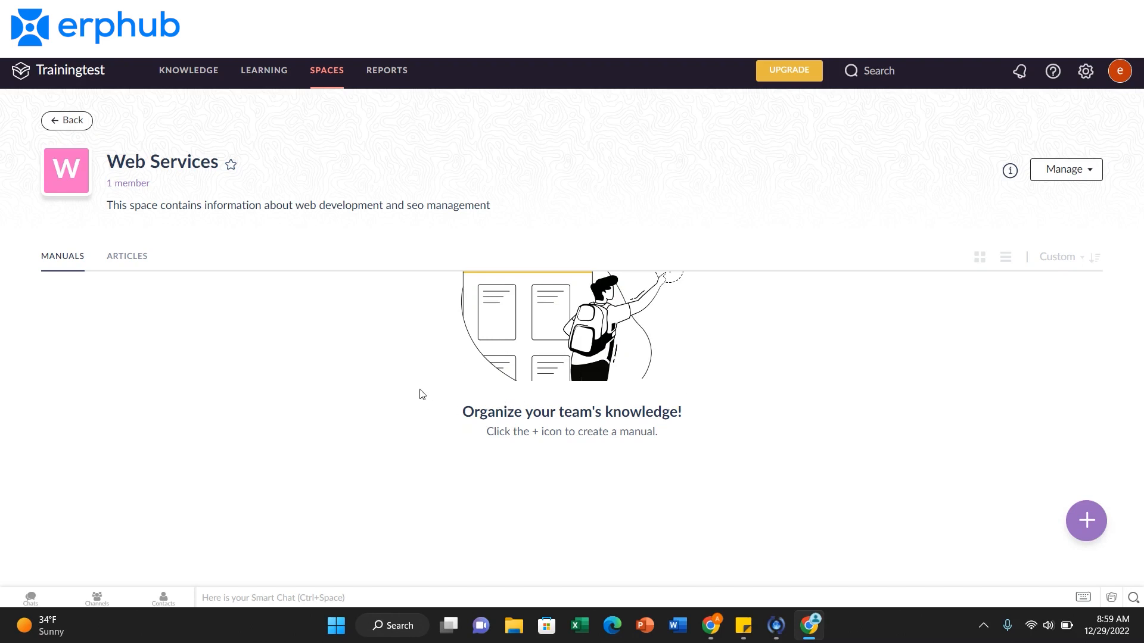
Start a new manual named "Web Development" with the description "This manual contains our guide for web development practices.".
click(66, 268)
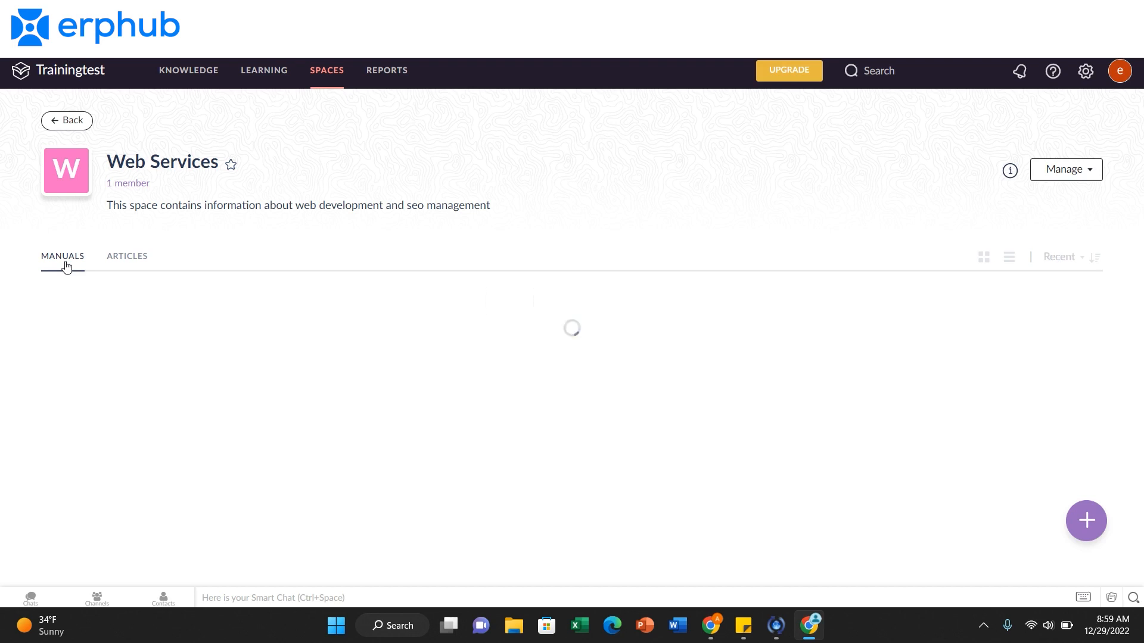
click(1085, 526)
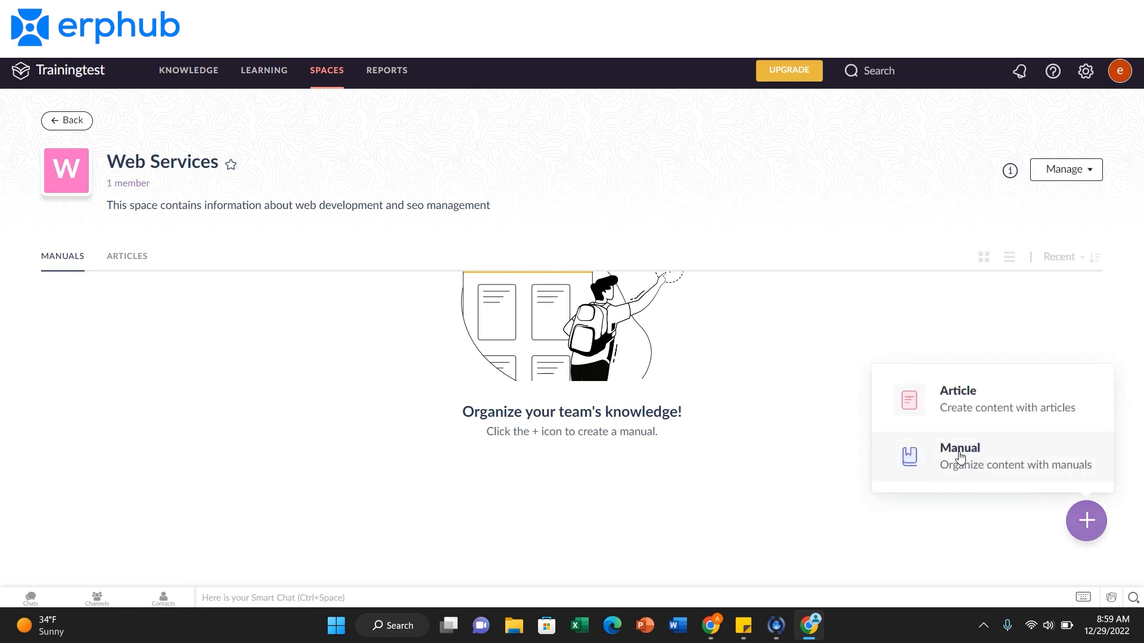
click(960, 458)
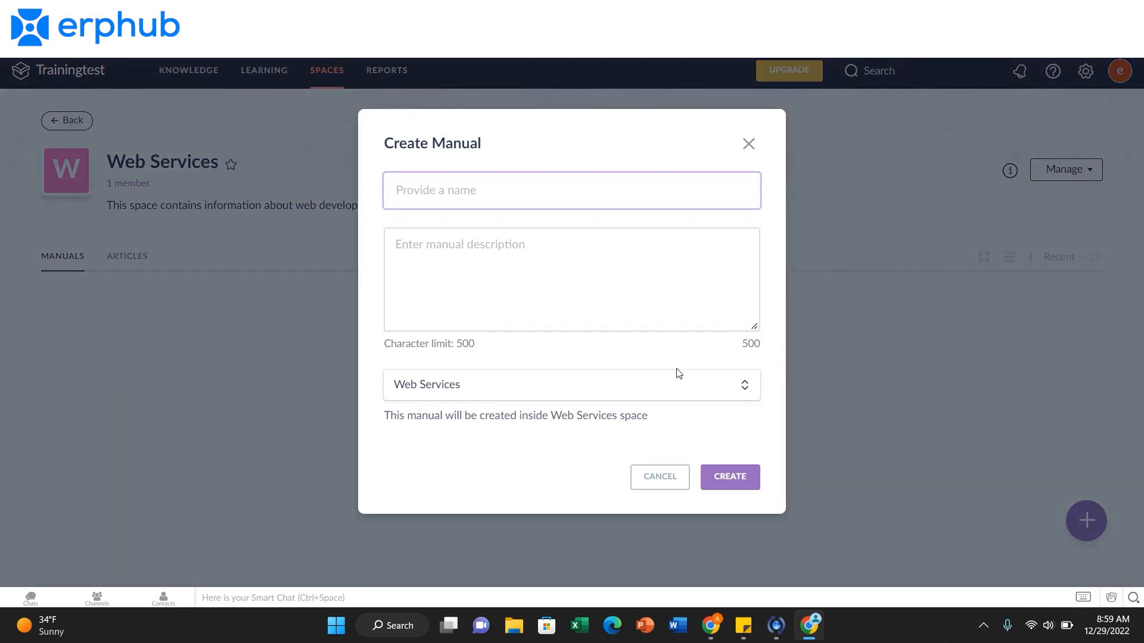
text(Web Development)
click(492, 254)
text(This manual contains our guide for web development practices.)
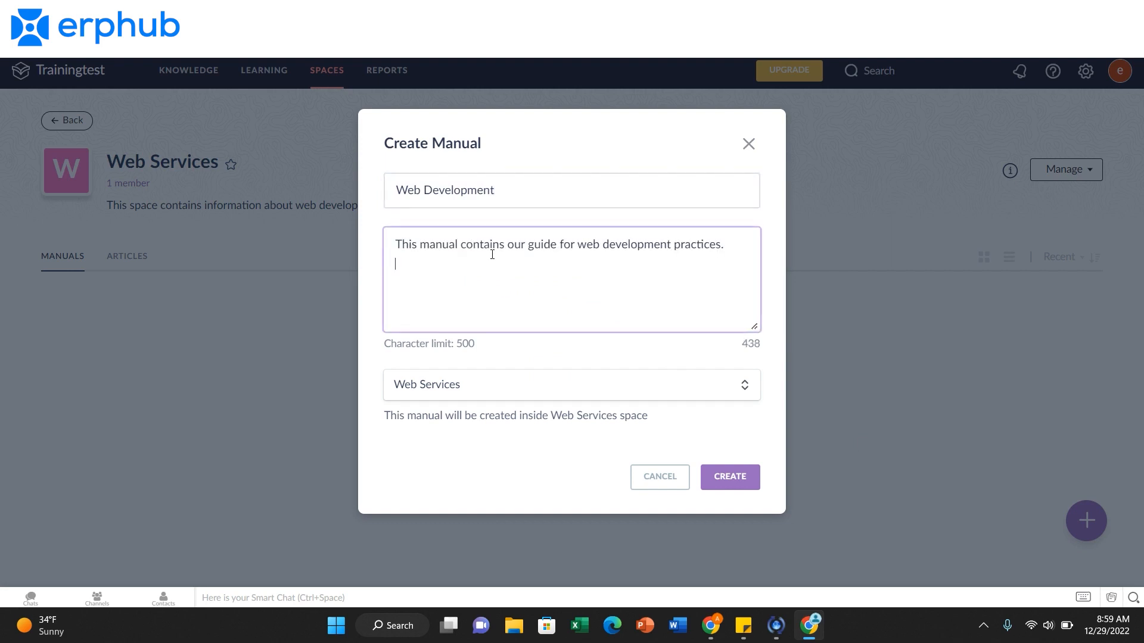
Check the available locations for the manual, keep the Web Services space, and create the manual.
click(548, 398)
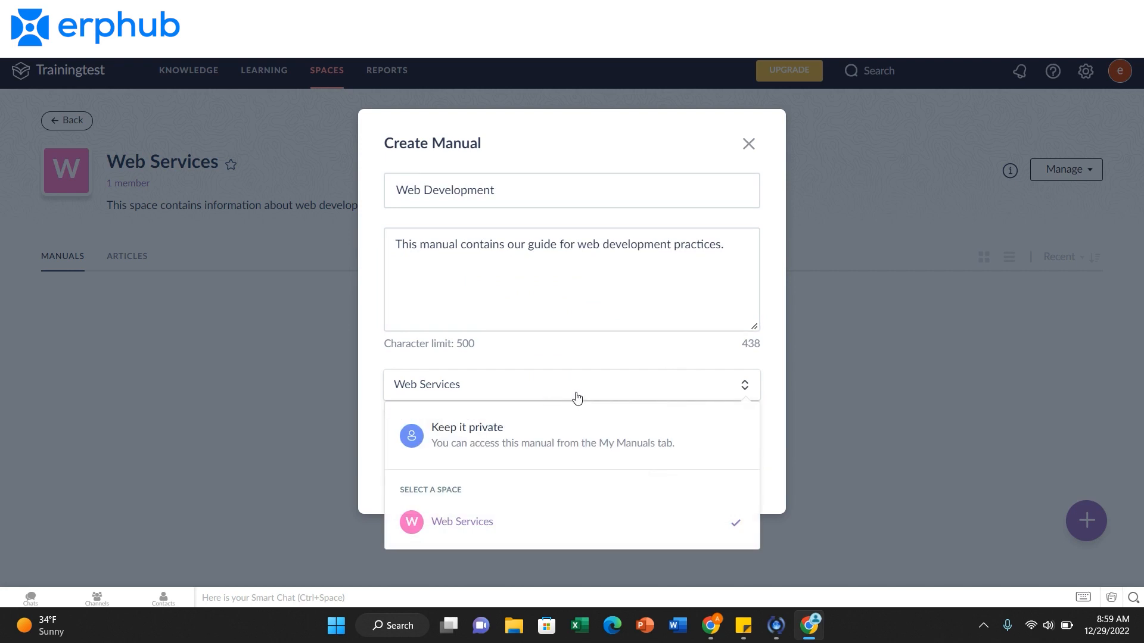
click(577, 398)
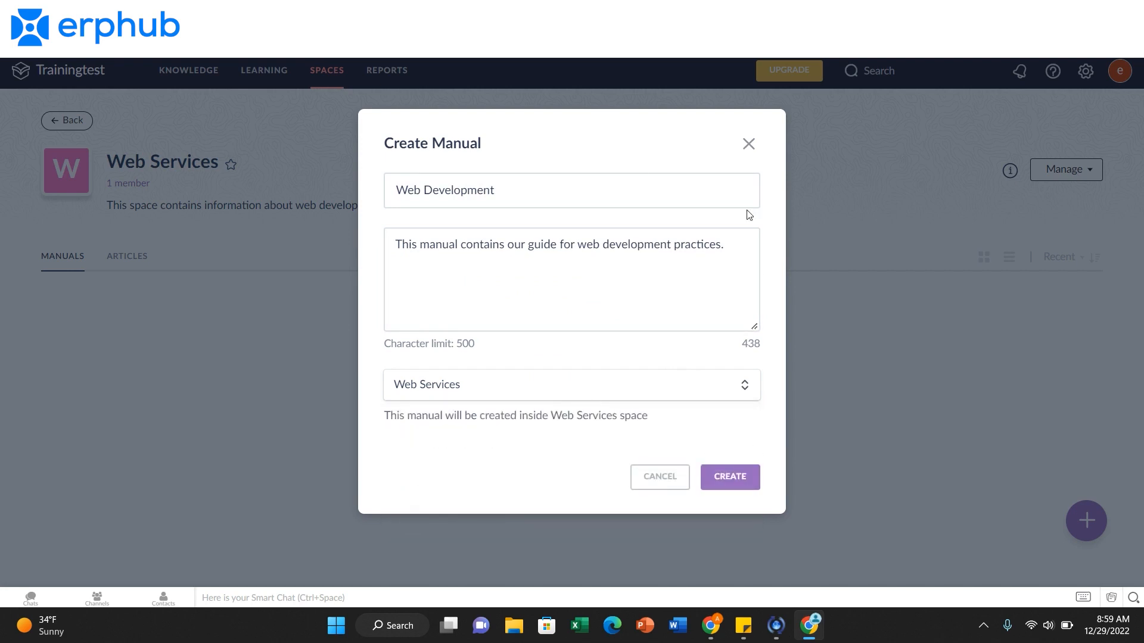
click(739, 490)
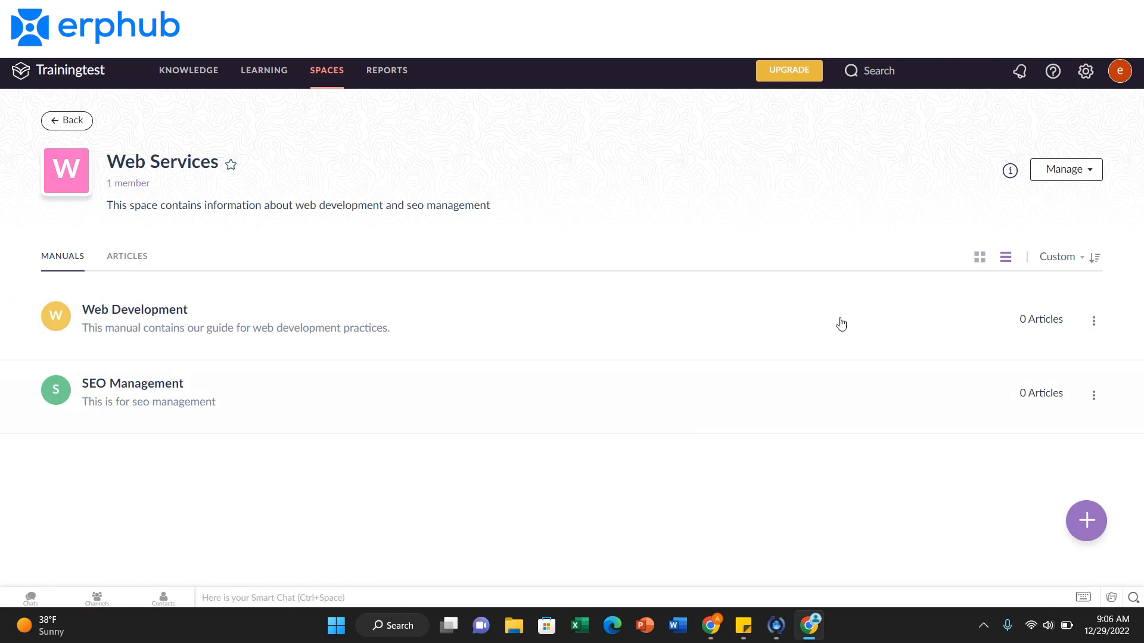
Compare the grid and list views of the manuals, and inspect the Web Development manual's actions and the sort orders.
click(986, 265)
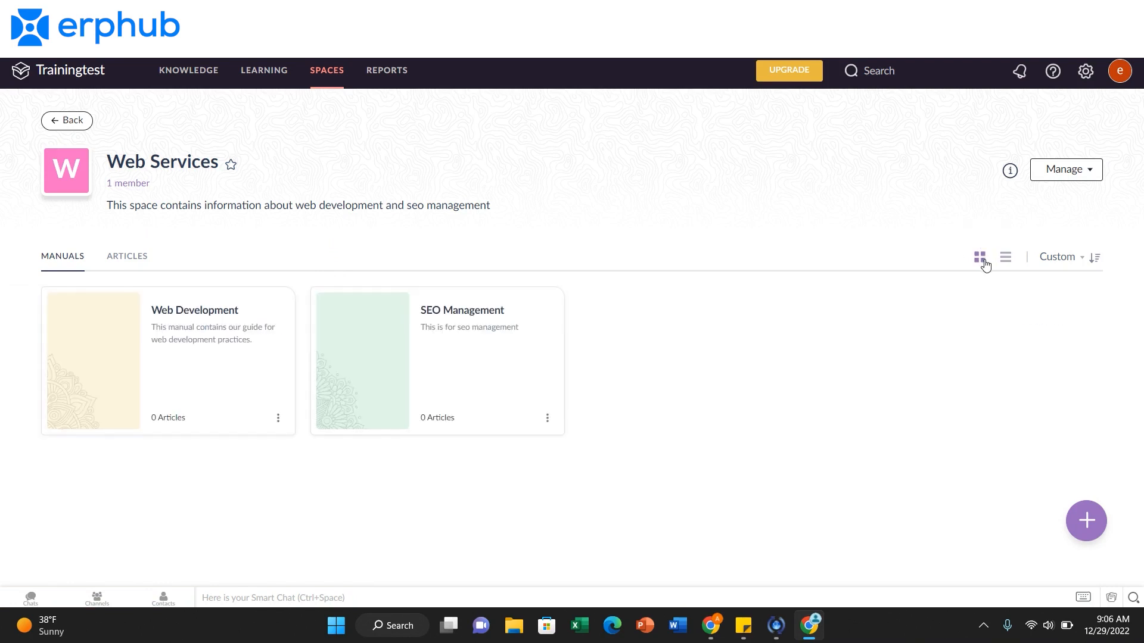
click(1013, 269)
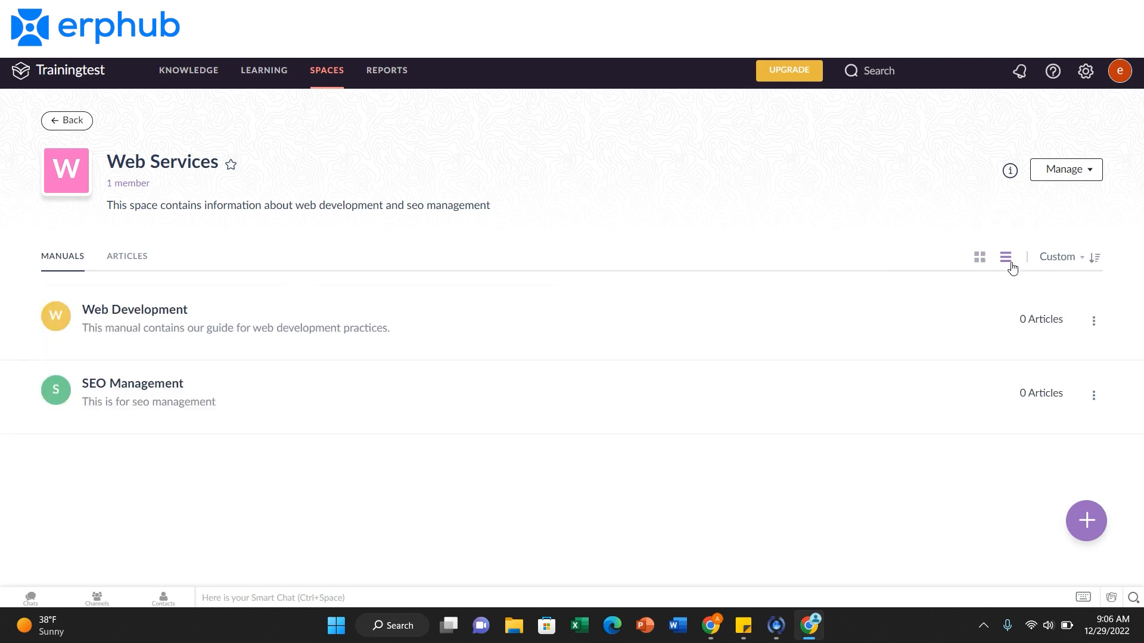
click(1095, 324)
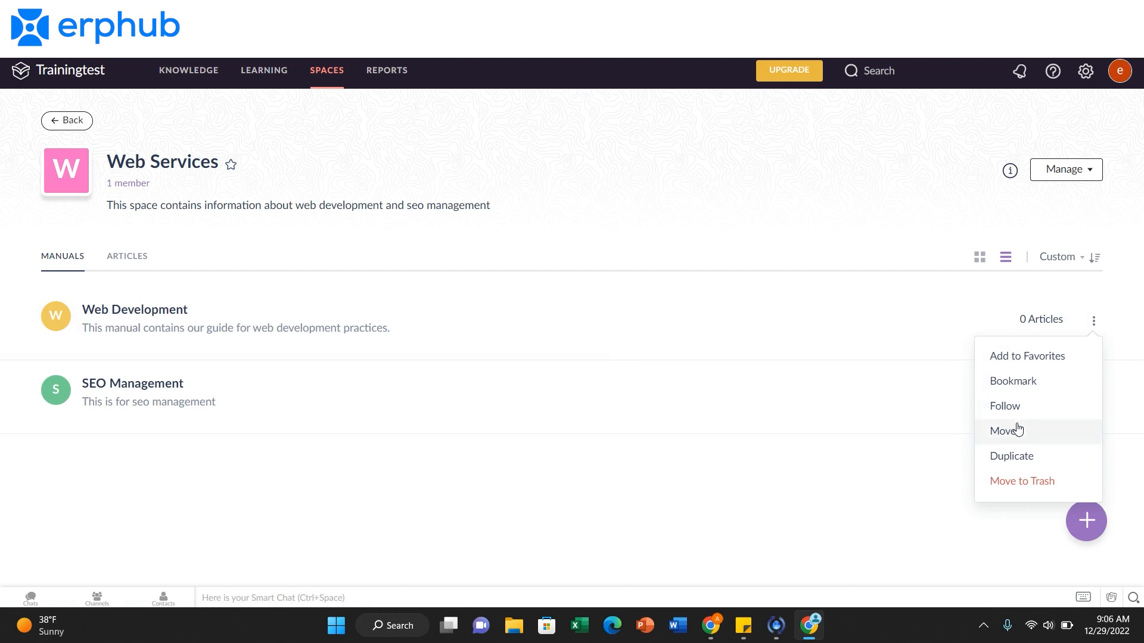
click(1075, 261)
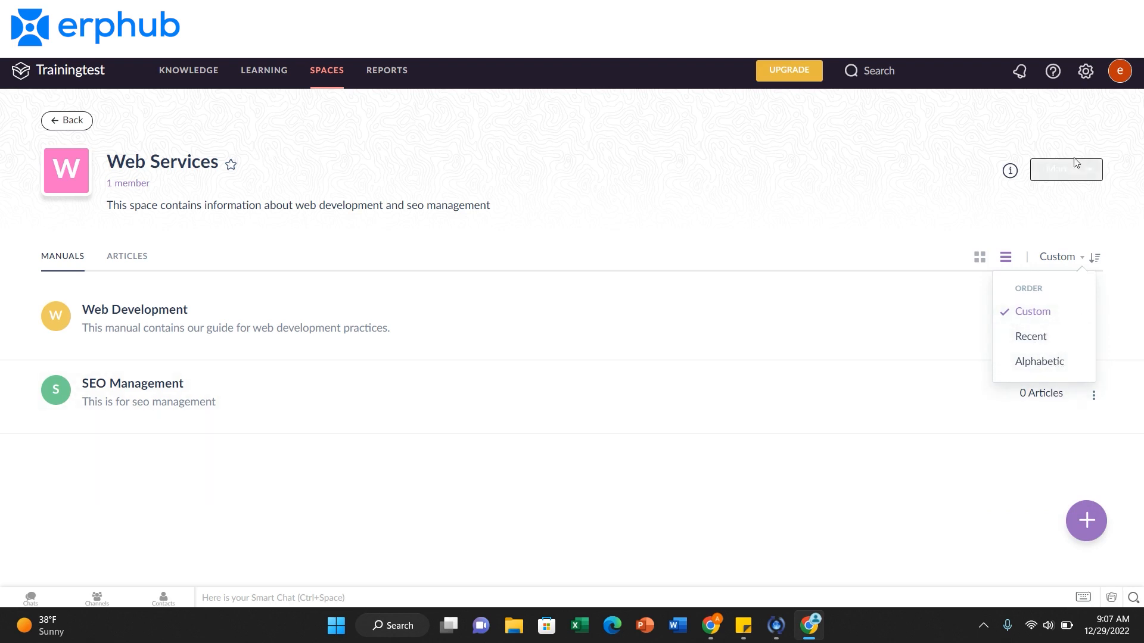
Reorder the space's manuals so that SEO Management comes before Web Development.
click(1097, 172)
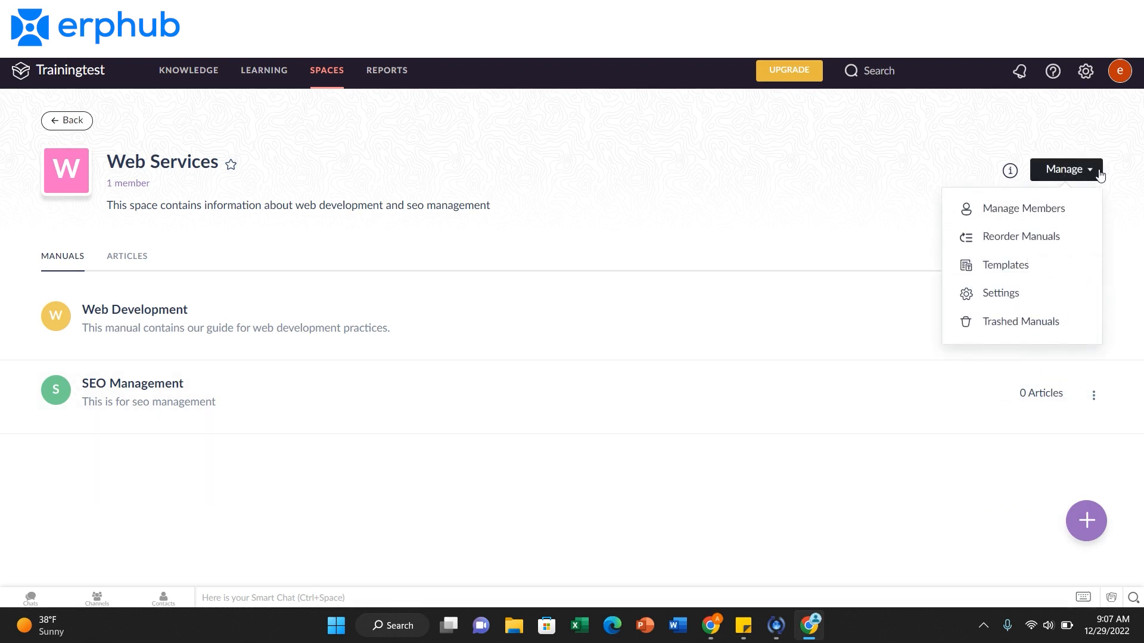
click(1060, 248)
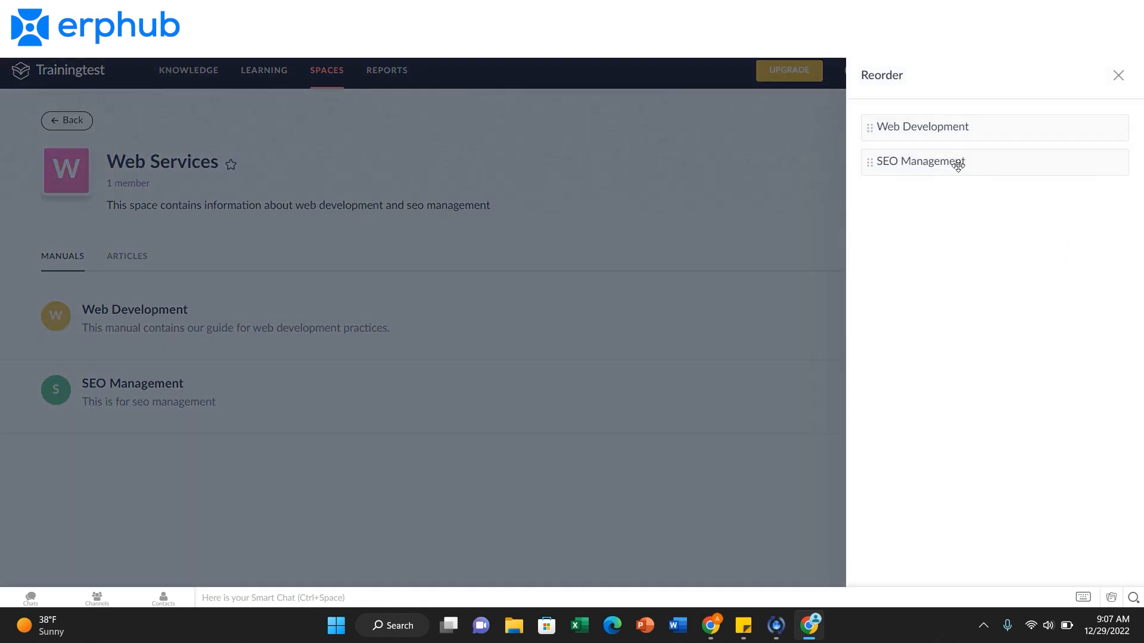
drag(865, 130, 909, 113)
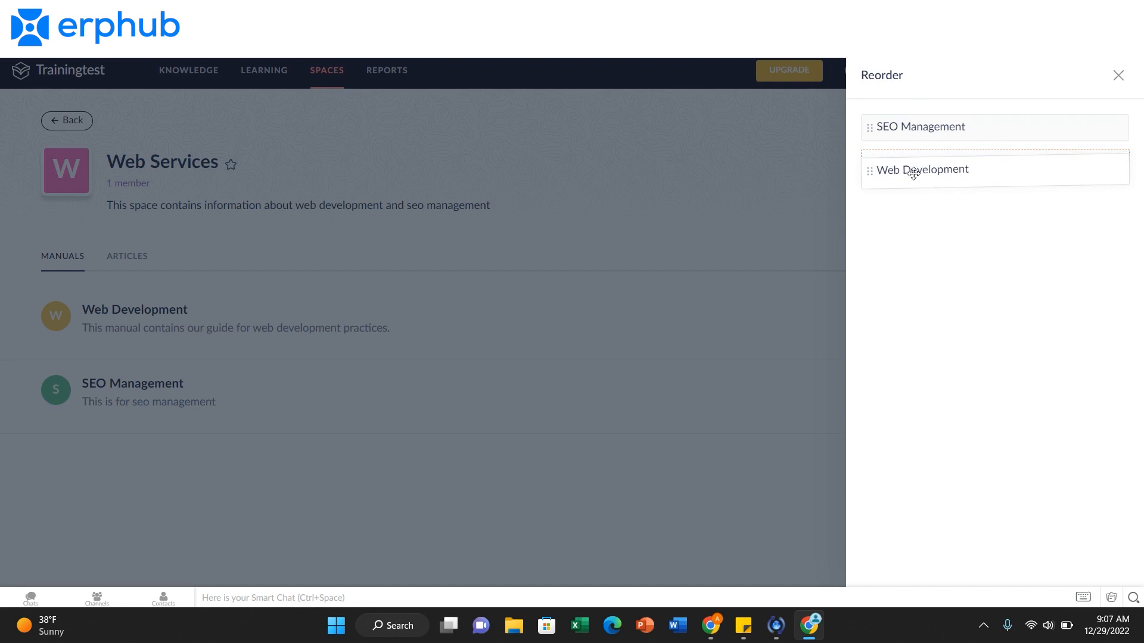
click(1117, 76)
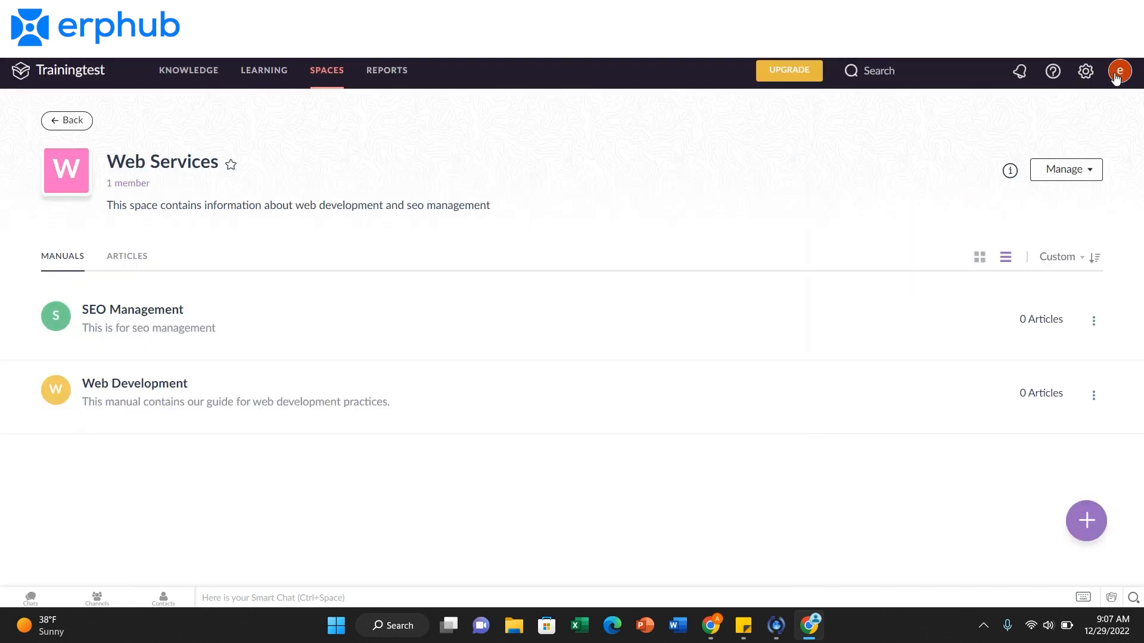